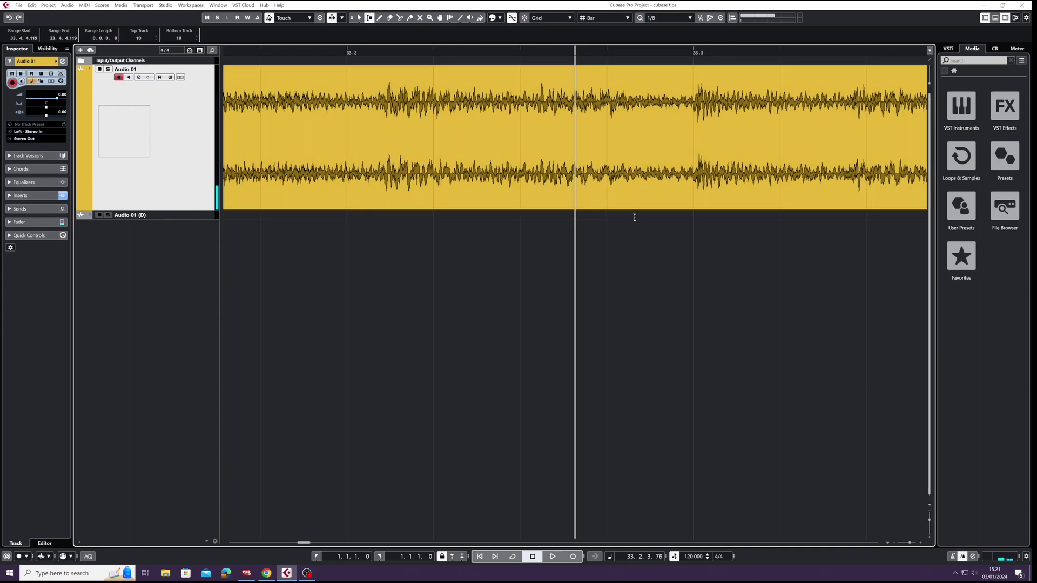
Step: Zoom to bars 31–33, put the project cursor at 32.3.1, and choose the Object Selection tool
key(g)
key(g)
key(g)
key(g)
key(g)
key(g)
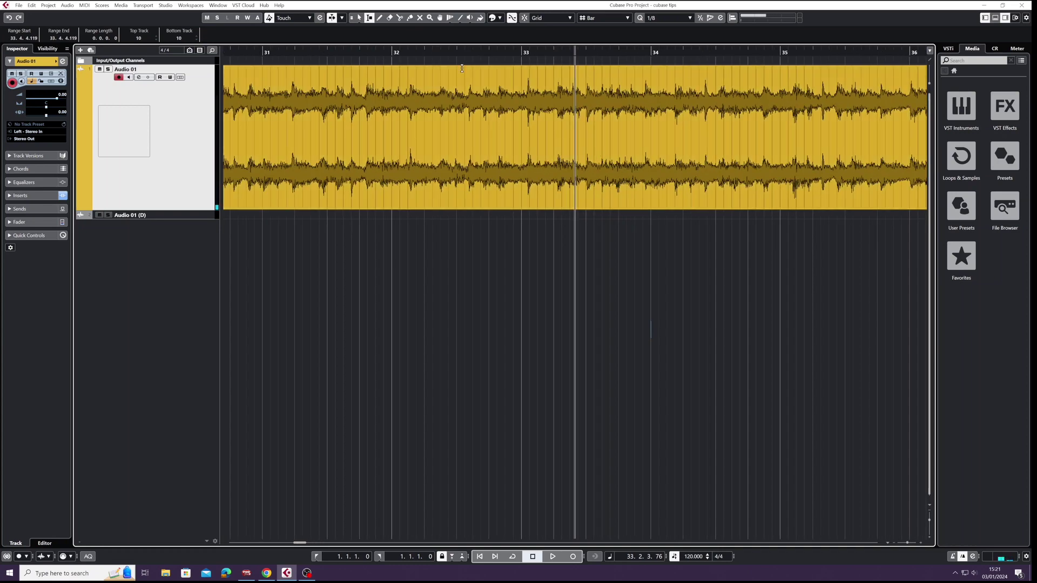
click(458, 53)
key(h)
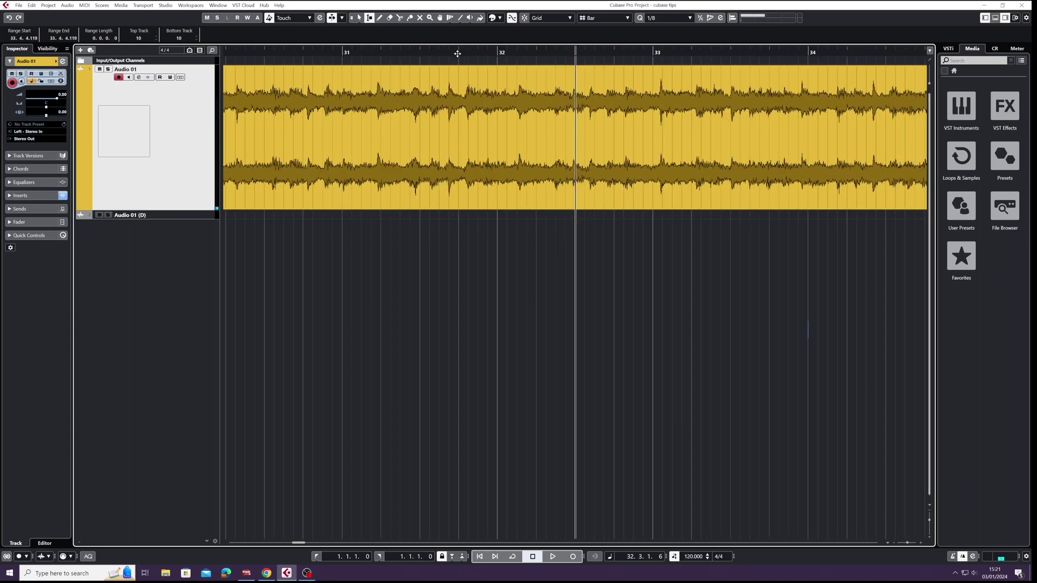
key(h)
key(h)
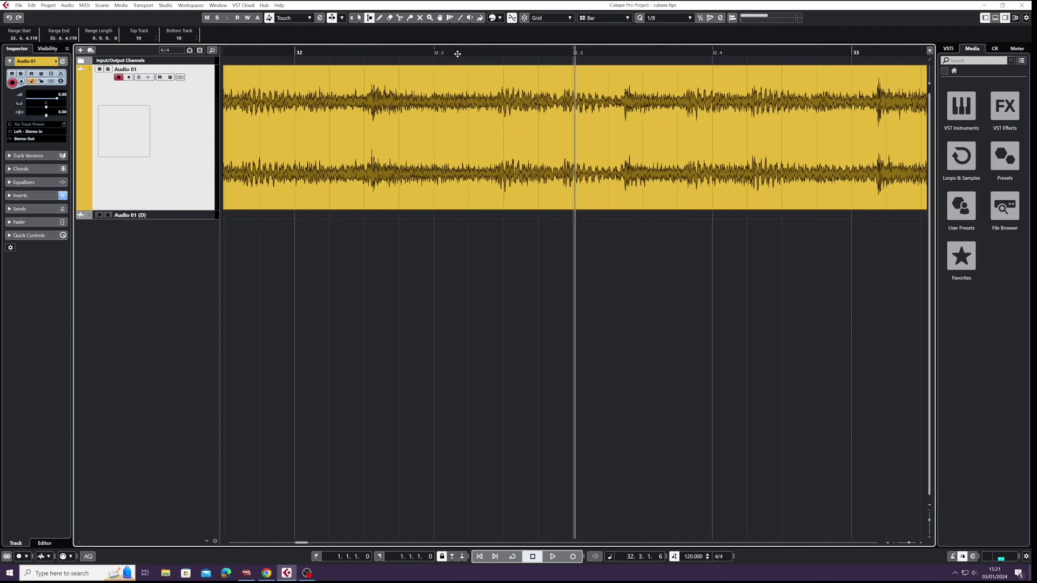
key(g)
key(g)
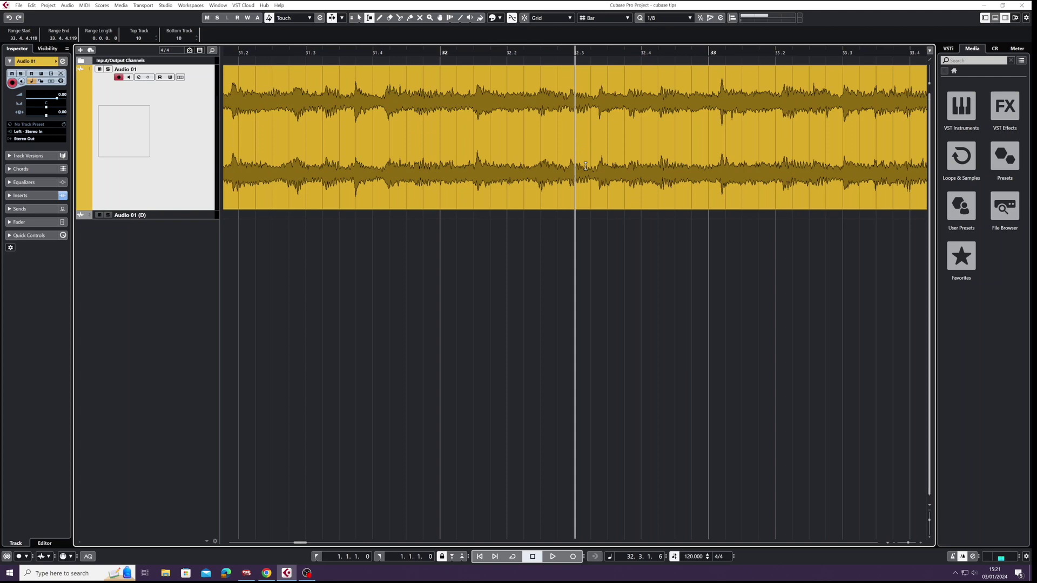
key(1)
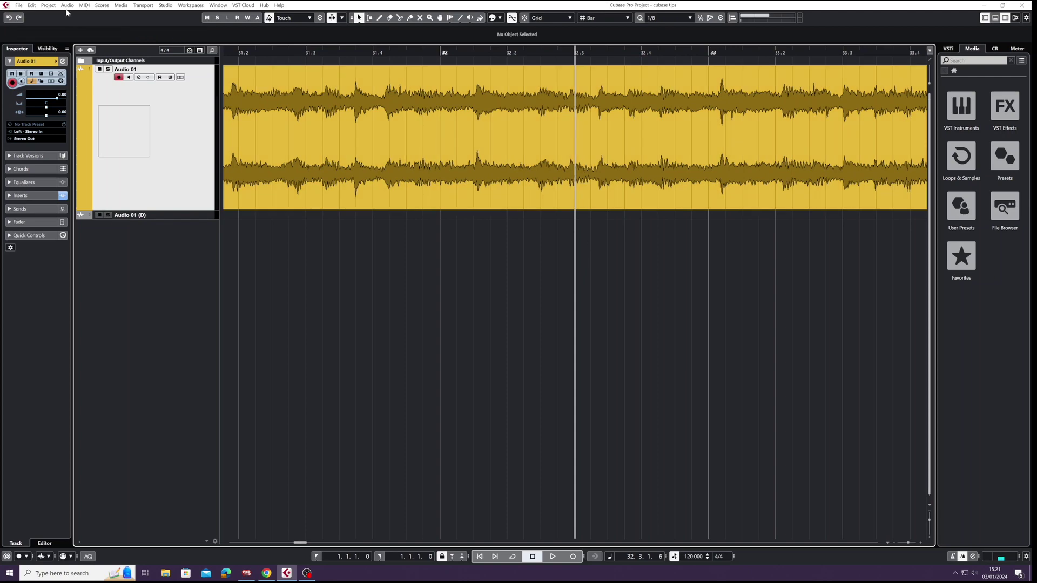
Step: In Key Commands, find Process > Silence and assign it the Alt+S shortcut
click(32, 5)
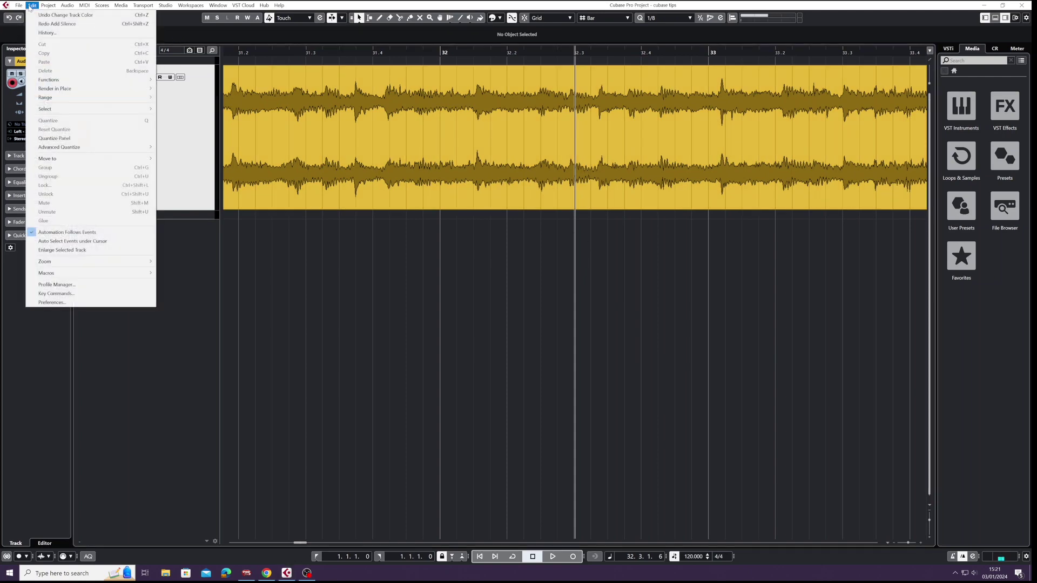
click(84, 294)
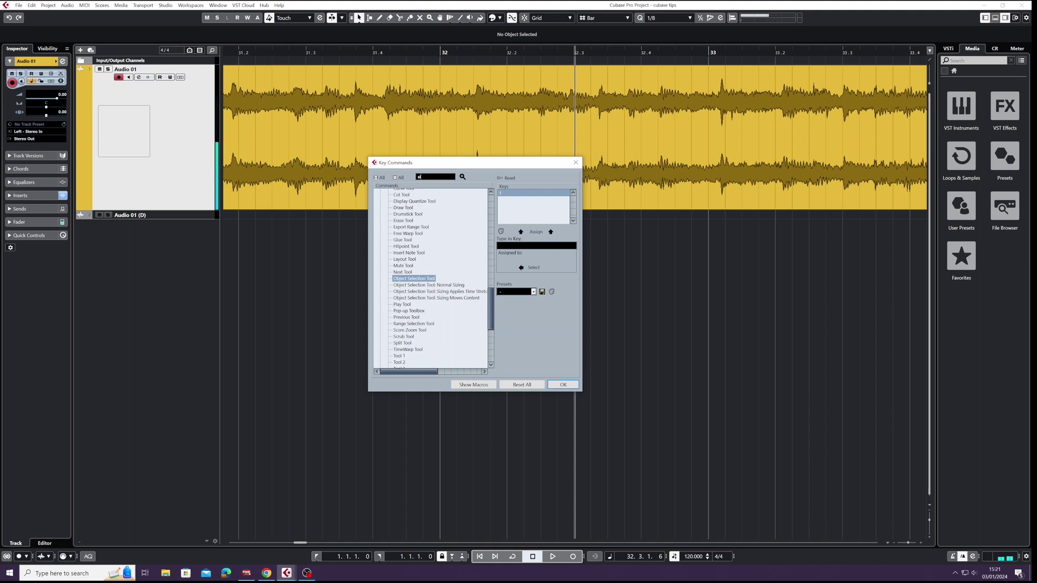
text(lence)
click(461, 177)
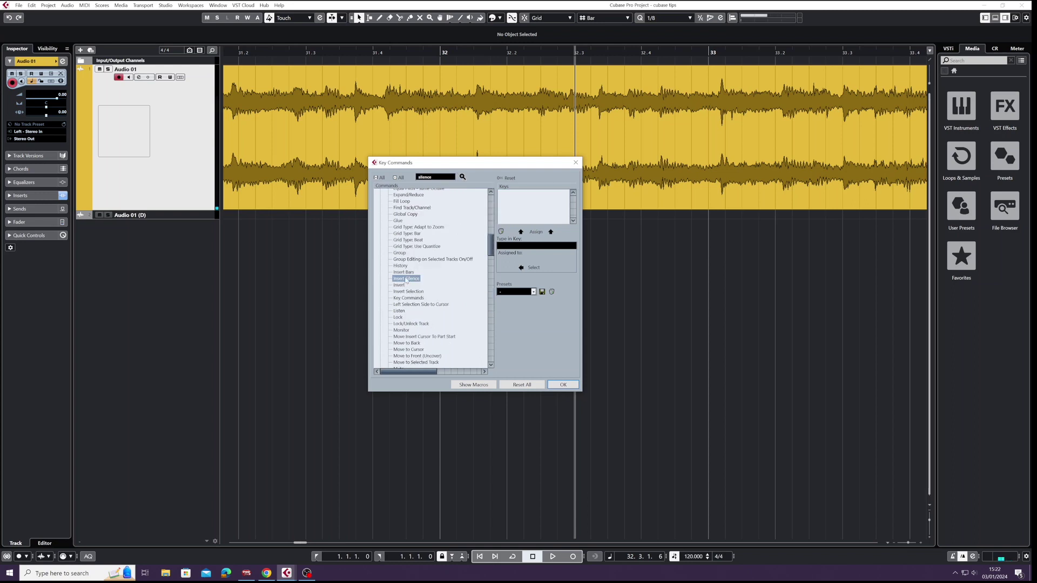
click(462, 177)
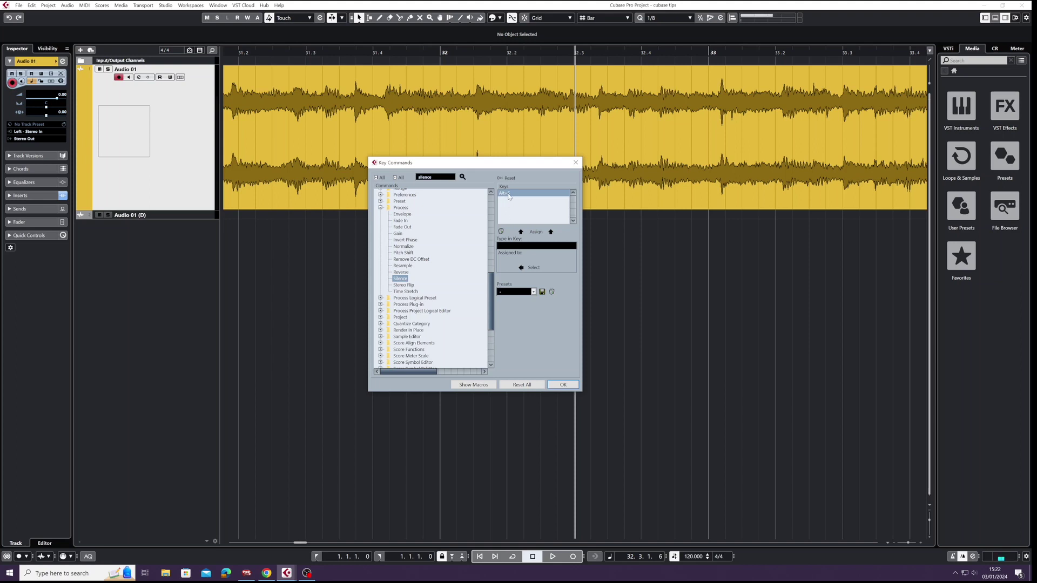
click(519, 246)
key(alt+s)
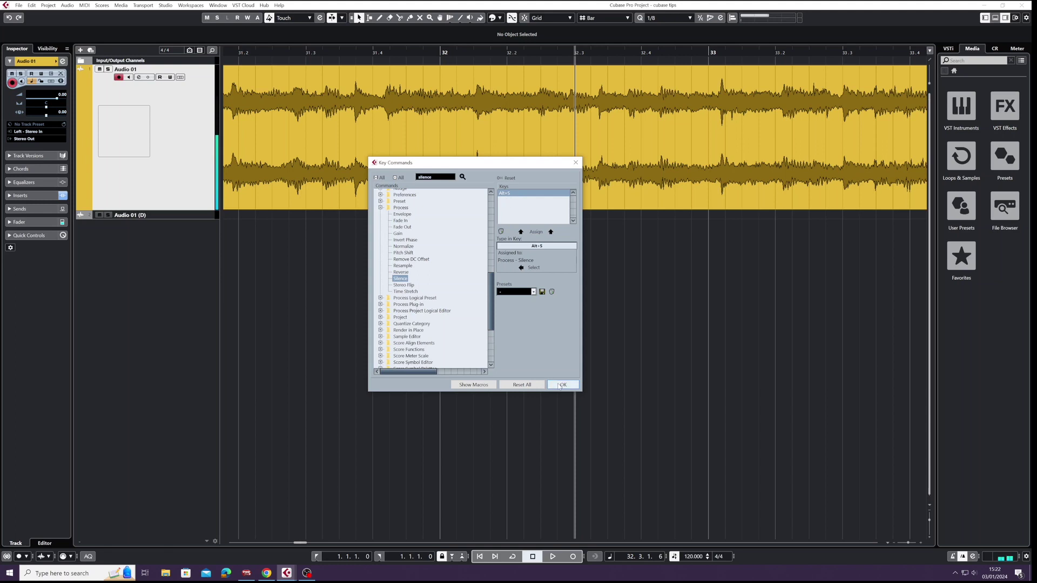
click(560, 385)
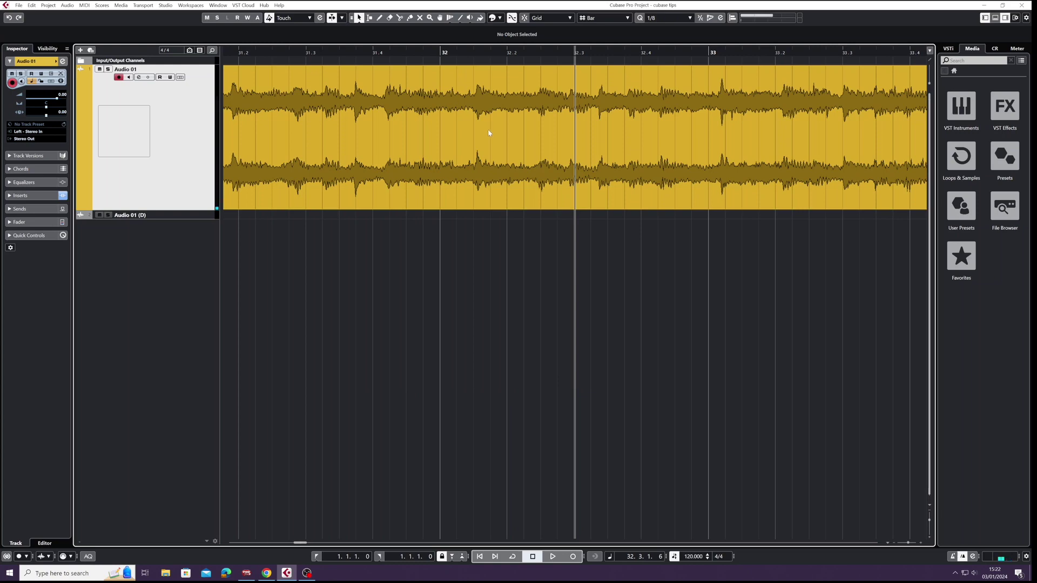
Step: Set the project cursor to 32.1.3 and zoom in closely around it
key(g)
key(g)
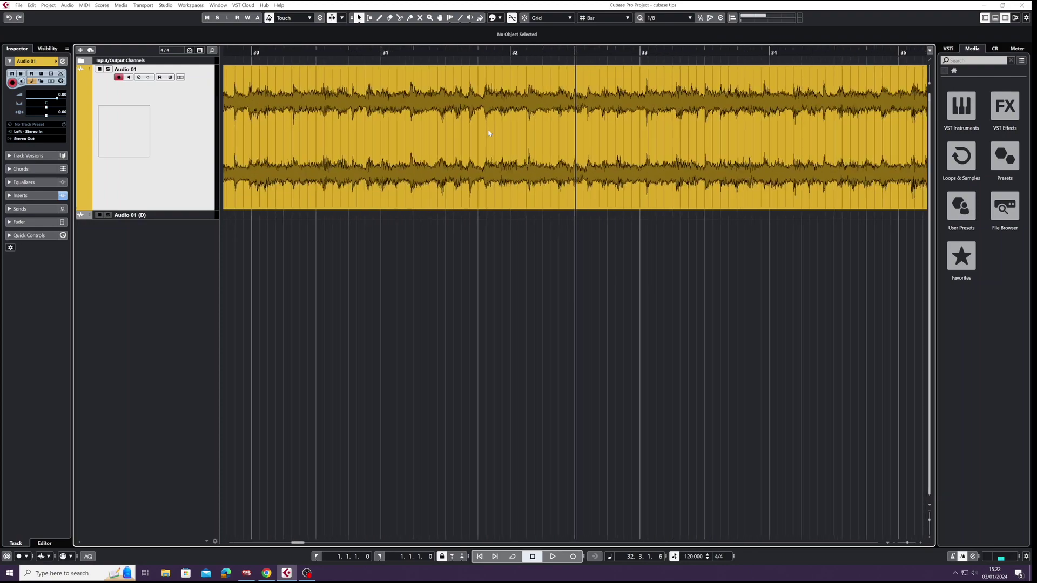
key(h)
key(h)
key(h)
key(h)
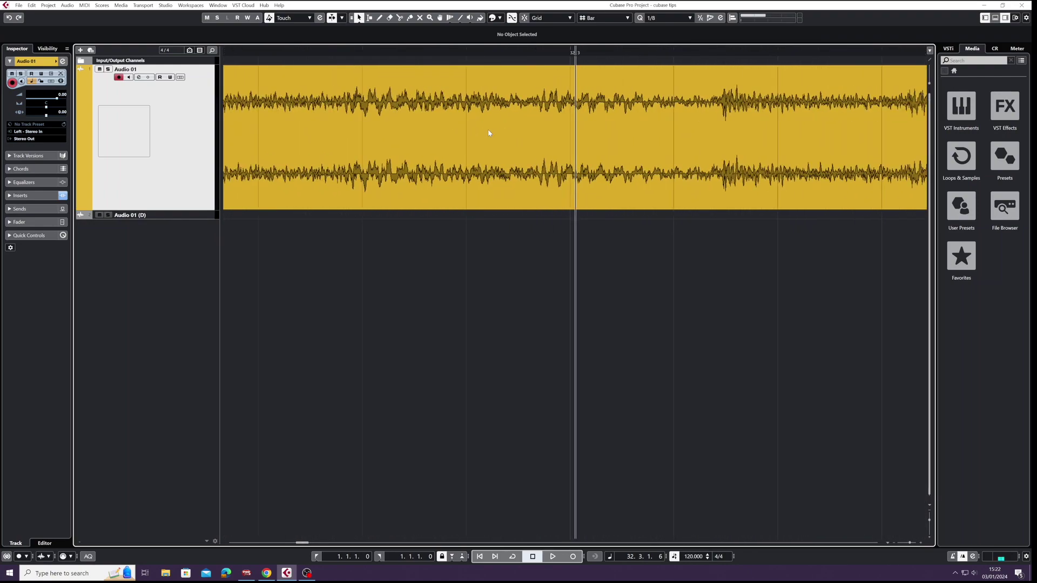
key(g)
key(g)
key(g)
key(h)
key(h)
key(h)
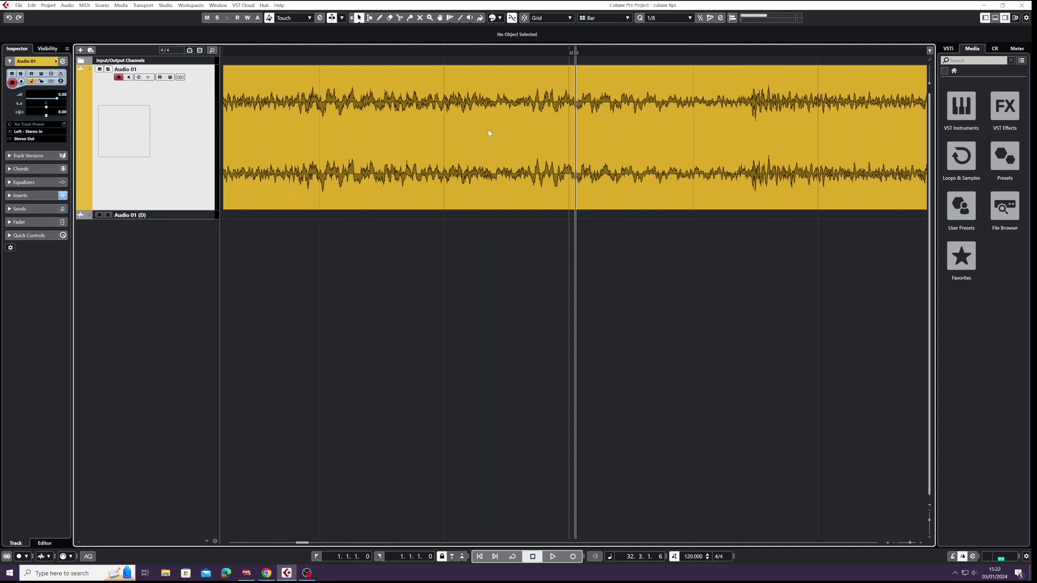
key(g)
key(g)
key(g)
key(g)
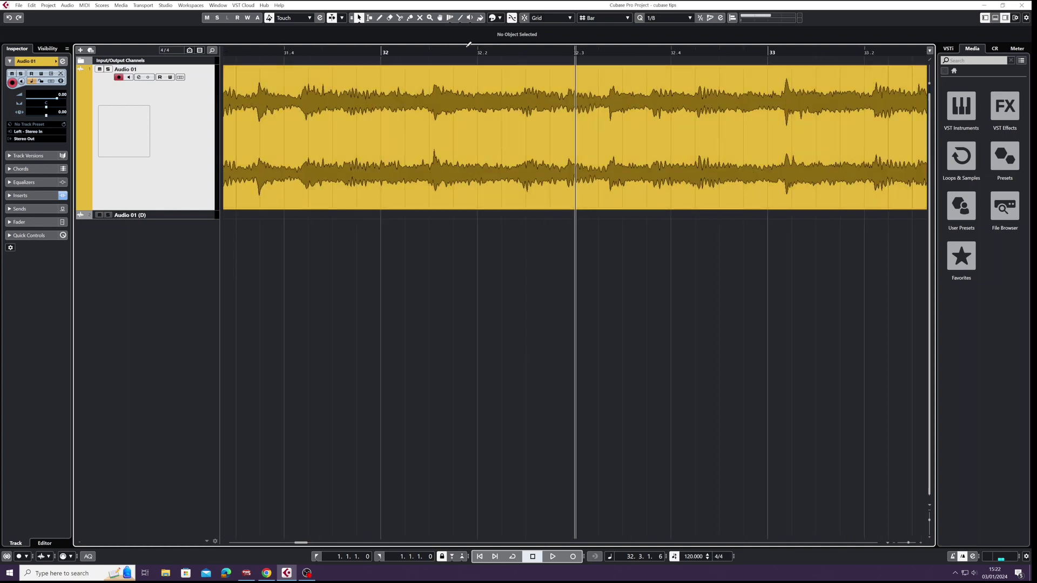
click(434, 52)
key(h)
key(h)
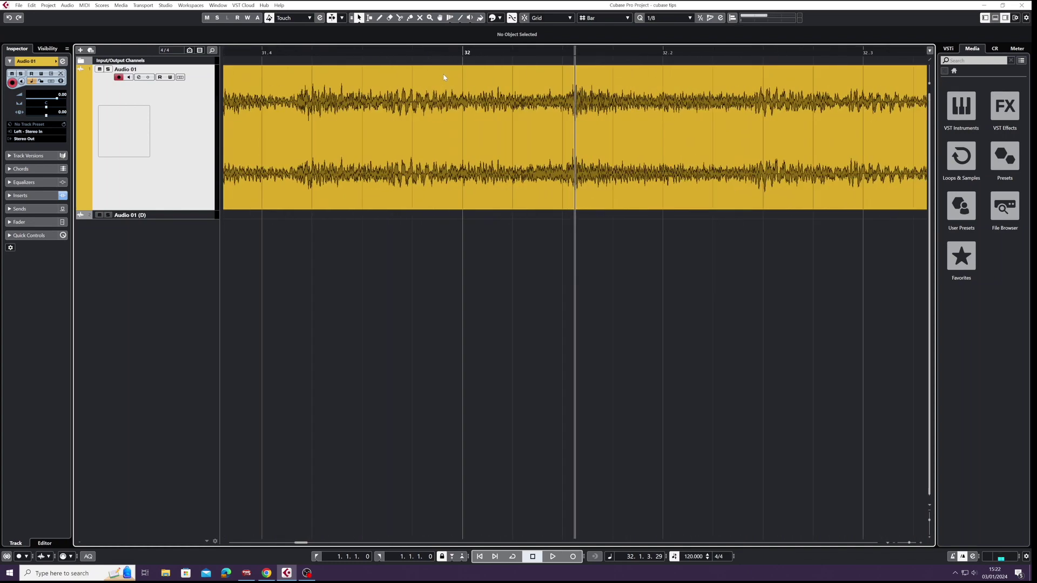
key(h)
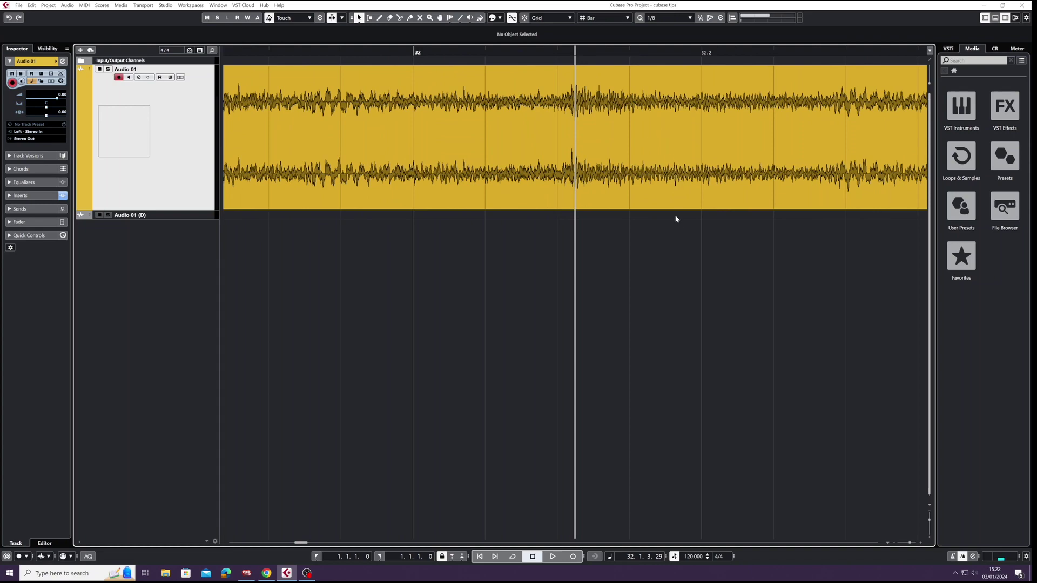
Step: Range-select the noisy guitar stretch after 32.1.3, trim its start, and silence it
key(2)
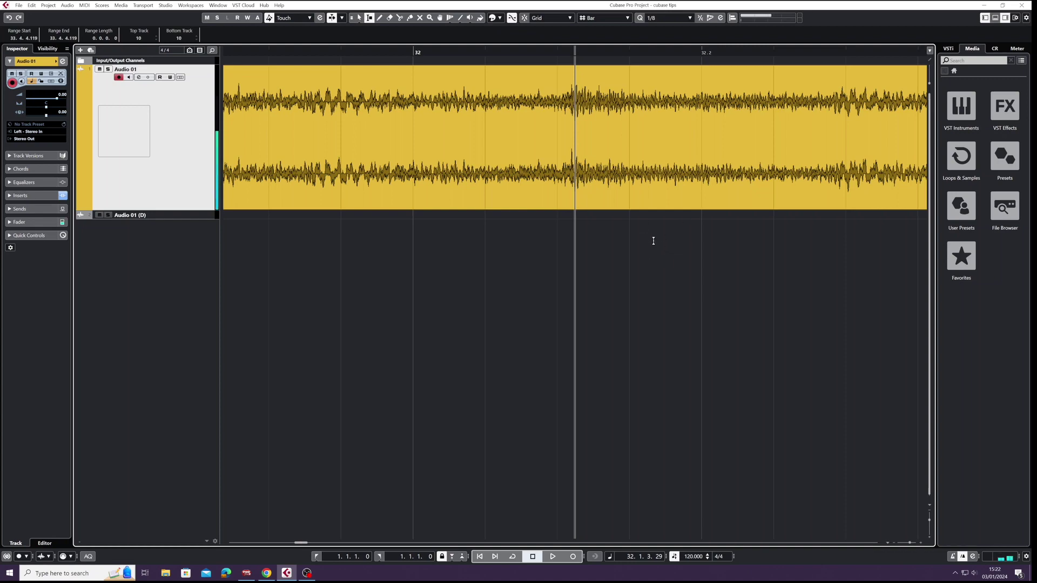
drag(627, 114, 828, 122)
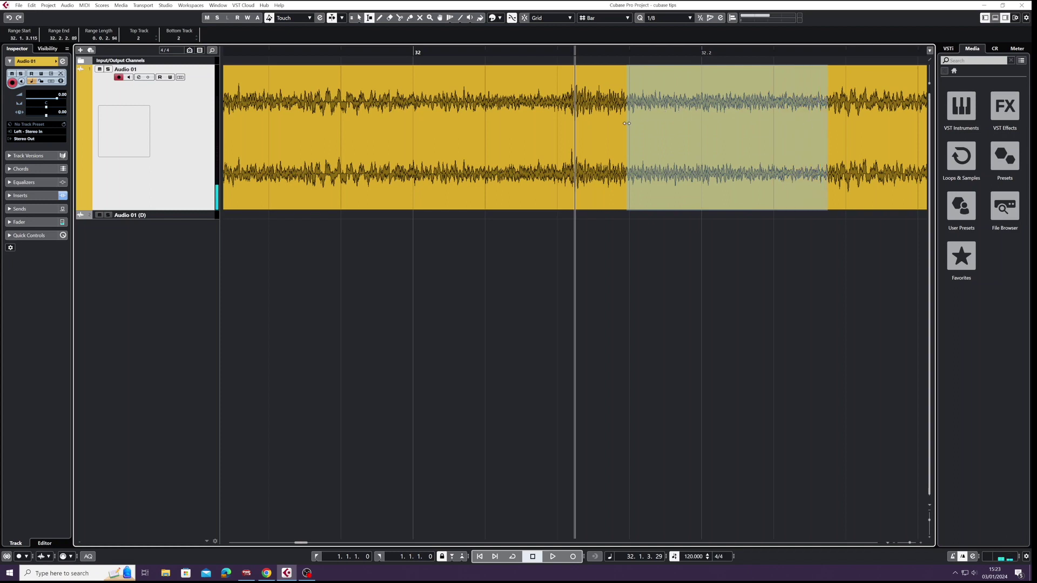
mouse_move(628, 122)
mouse_down()
mouse_move(606, 124)
mouse_move(664, 125)
mouse_move(627, 127)
mouse_up()
key(shift+BackSpace)
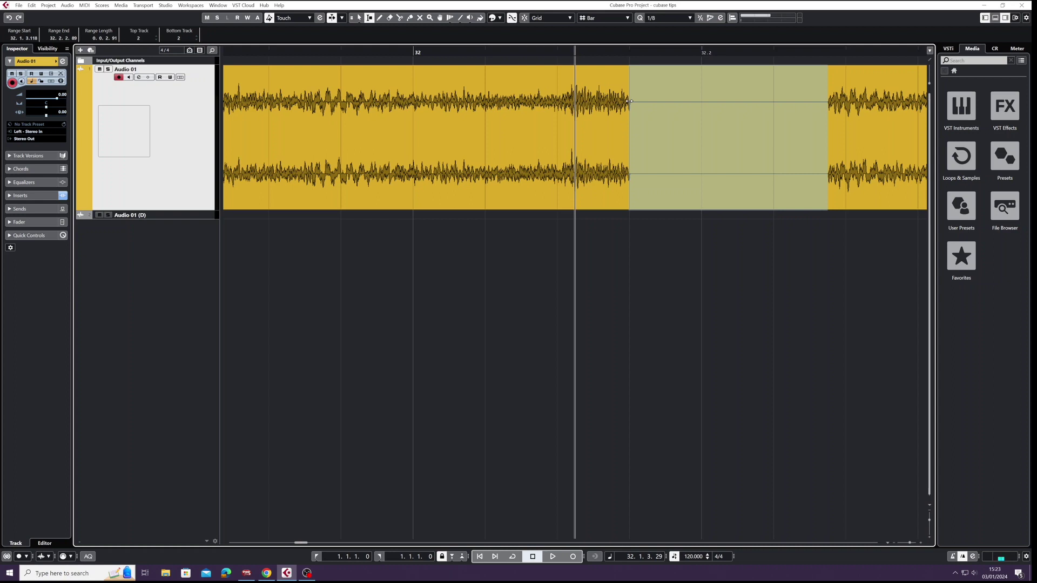
Step: Undo the silencing to restore the guitar waveform, keeping Snap turned on
key(ctrl+z)
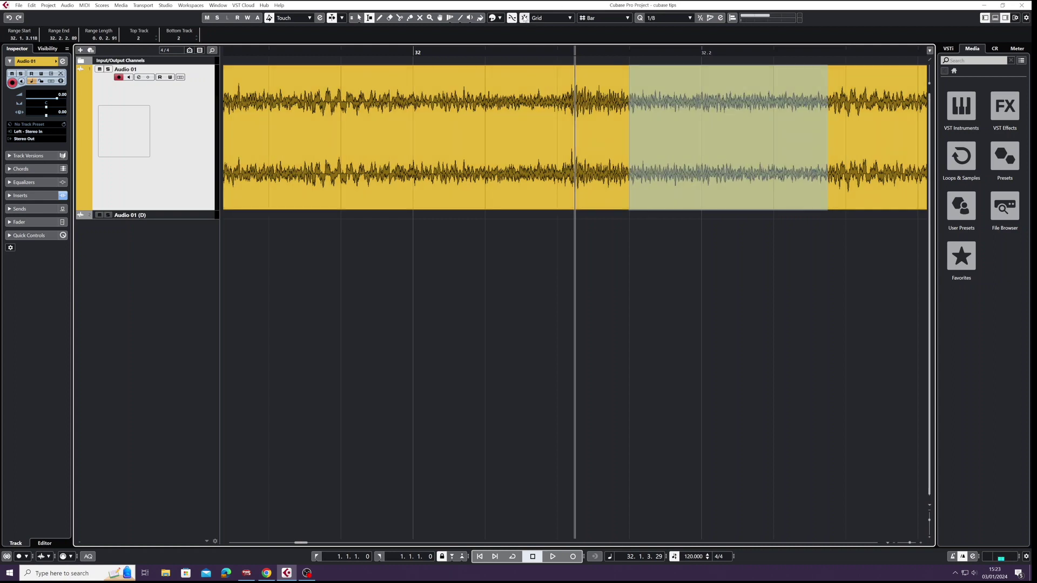
click(525, 17)
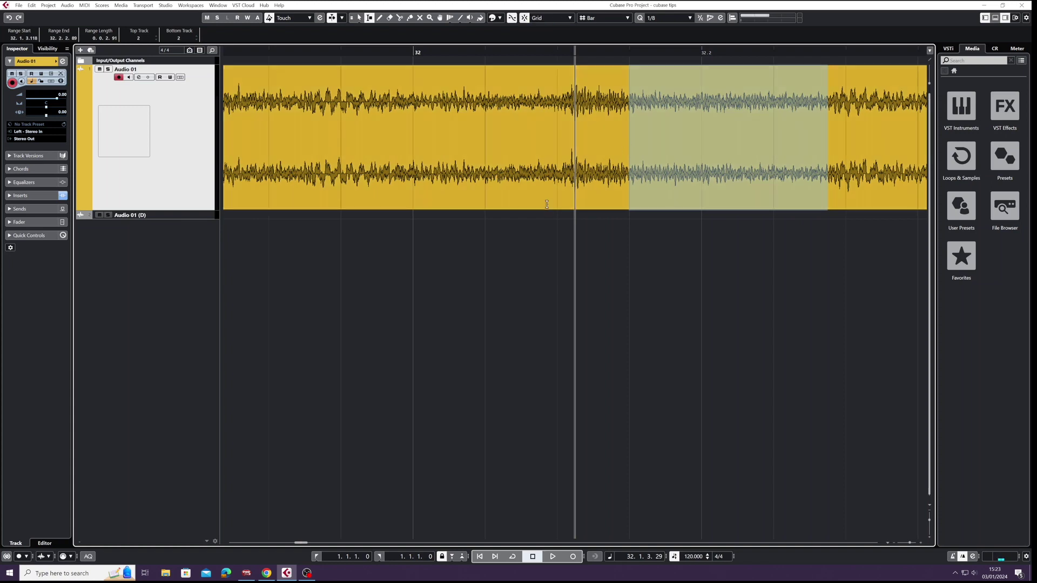
click(548, 200)
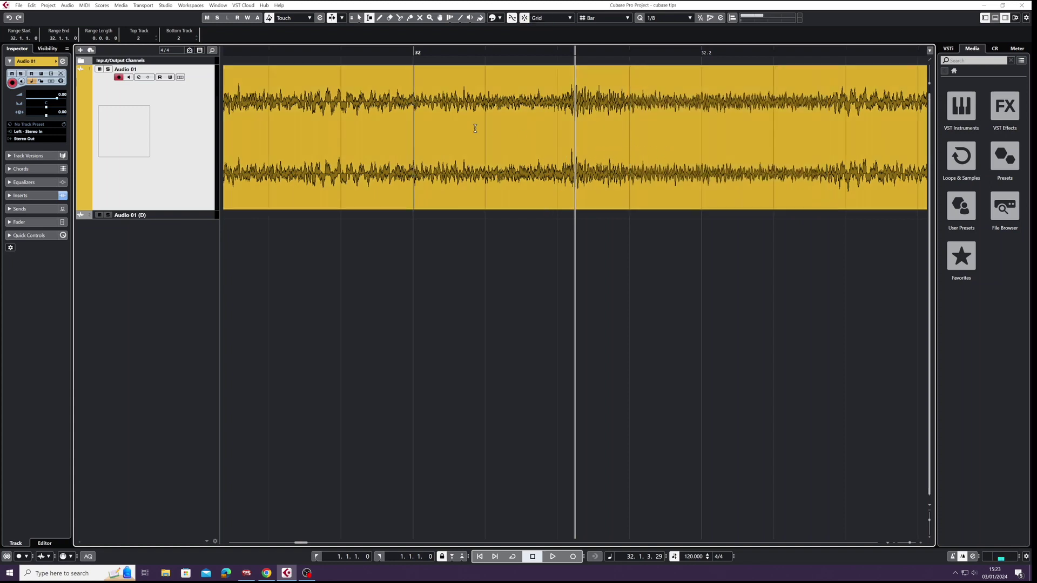
key(g)
key(g)
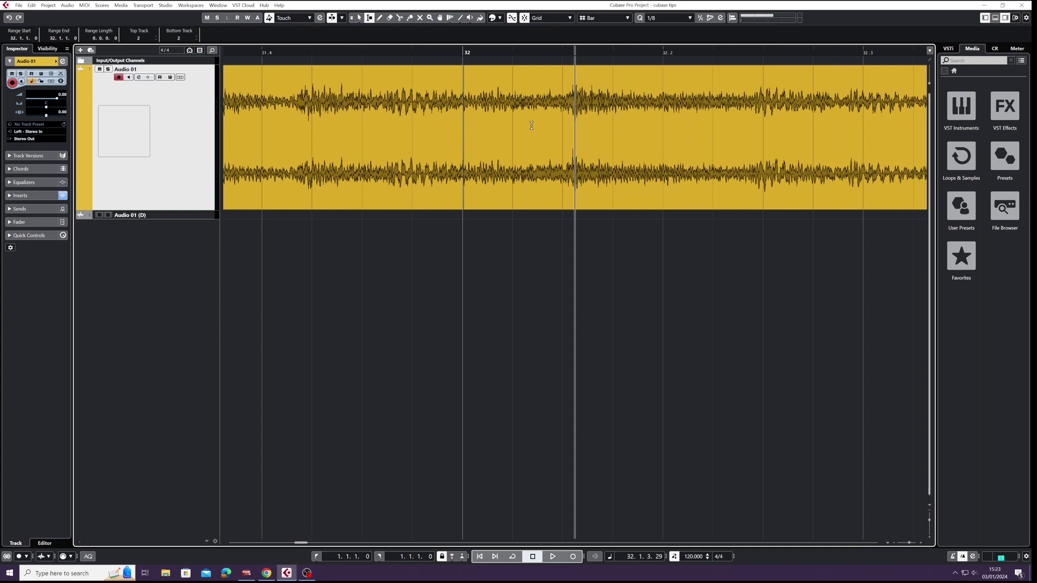
key(h)
key(g)
key(h)
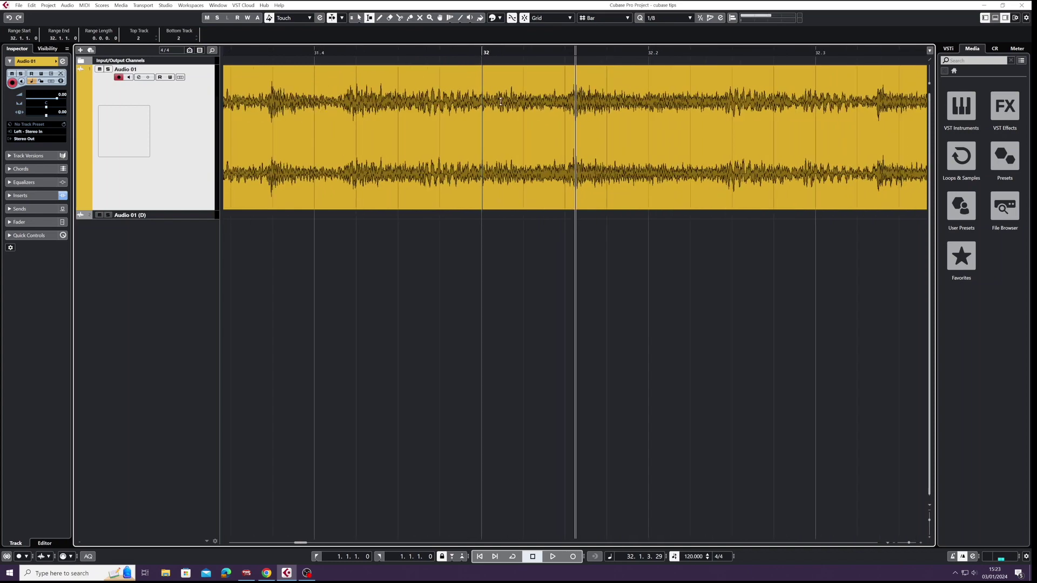
key(g)
key(g)
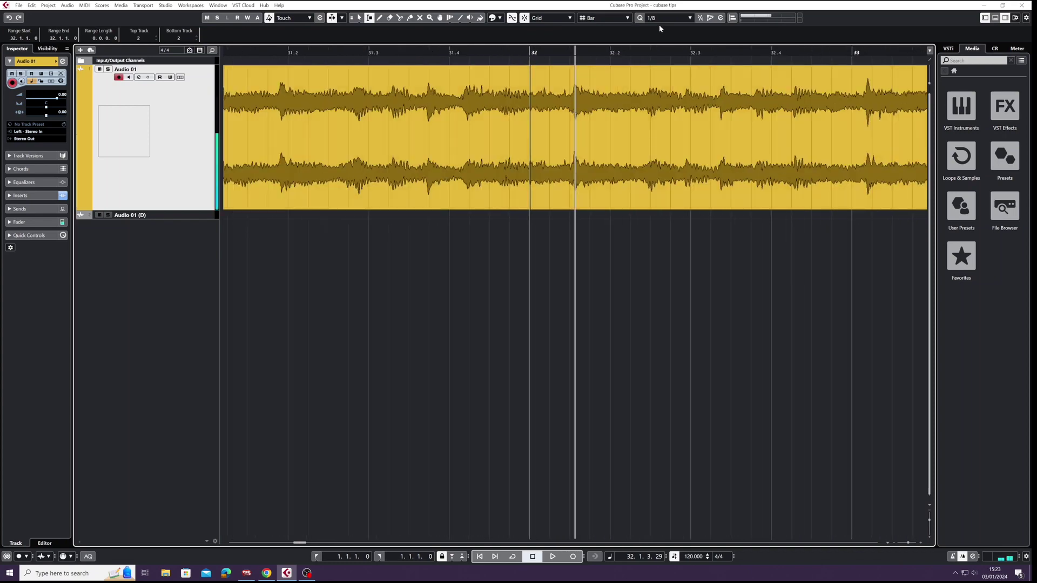
Step: Set the Grid Type to Use Quantize and mark a test range
click(606, 18)
click(610, 46)
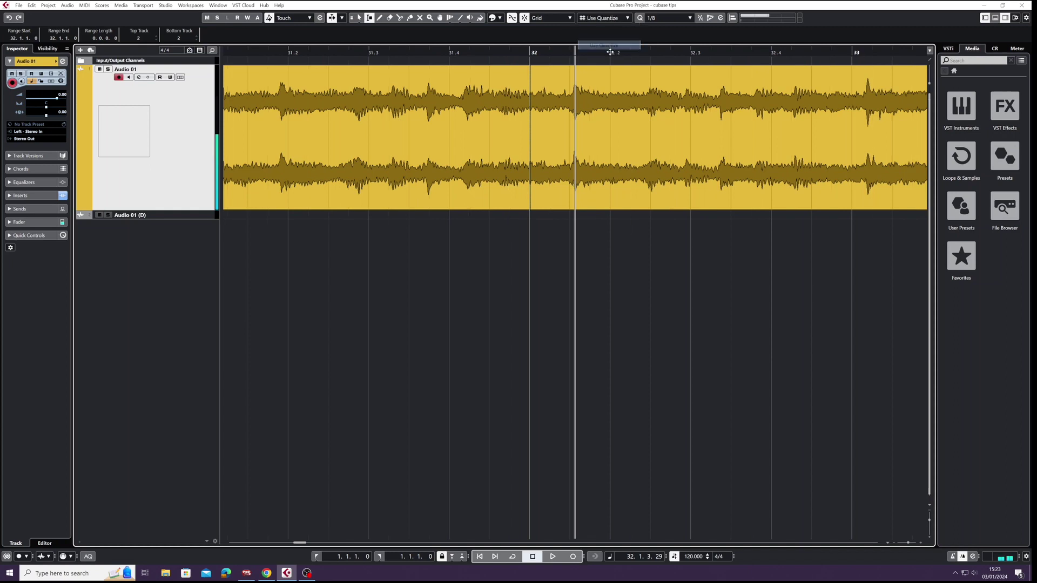
mouse_move(573, 112)
mouse_down()
mouse_move(690, 119)
mouse_move(570, 130)
mouse_up()
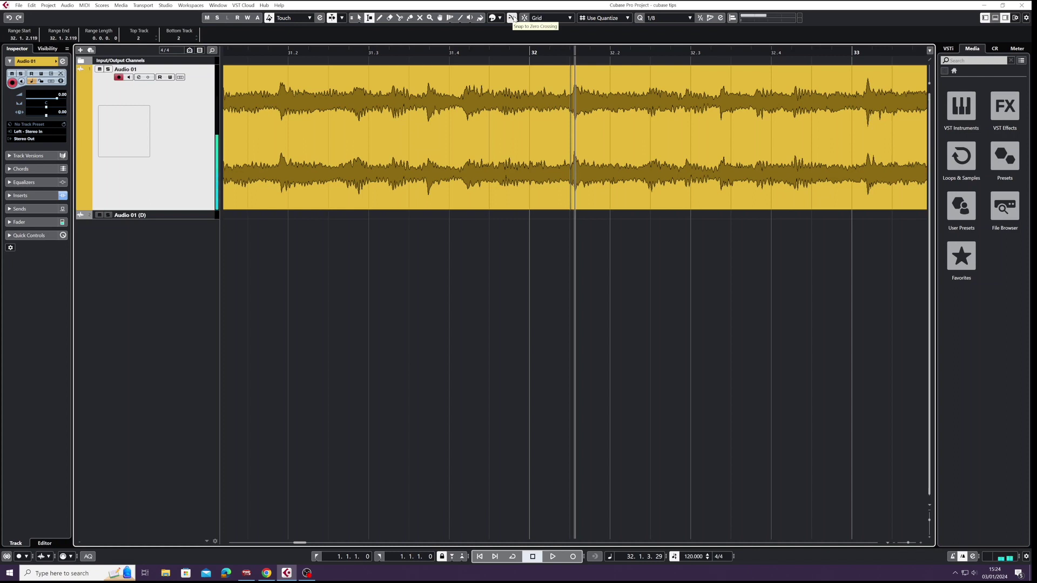
Step: Toggle Snap to Zero Crossing in the toolbar and zoom in on bar 32
click(512, 18)
click(512, 19)
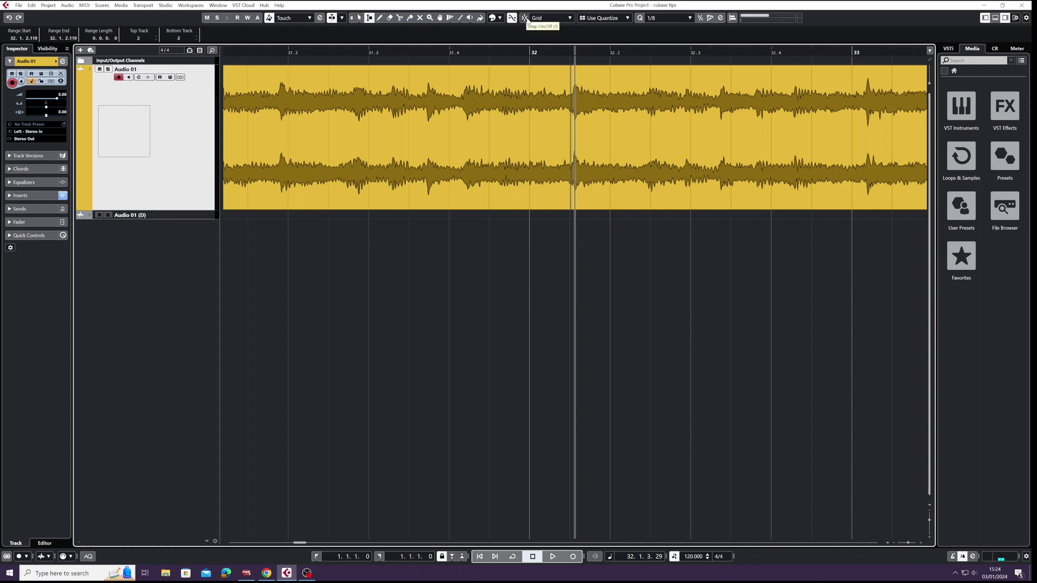
key(h)
key(h)
key(h)
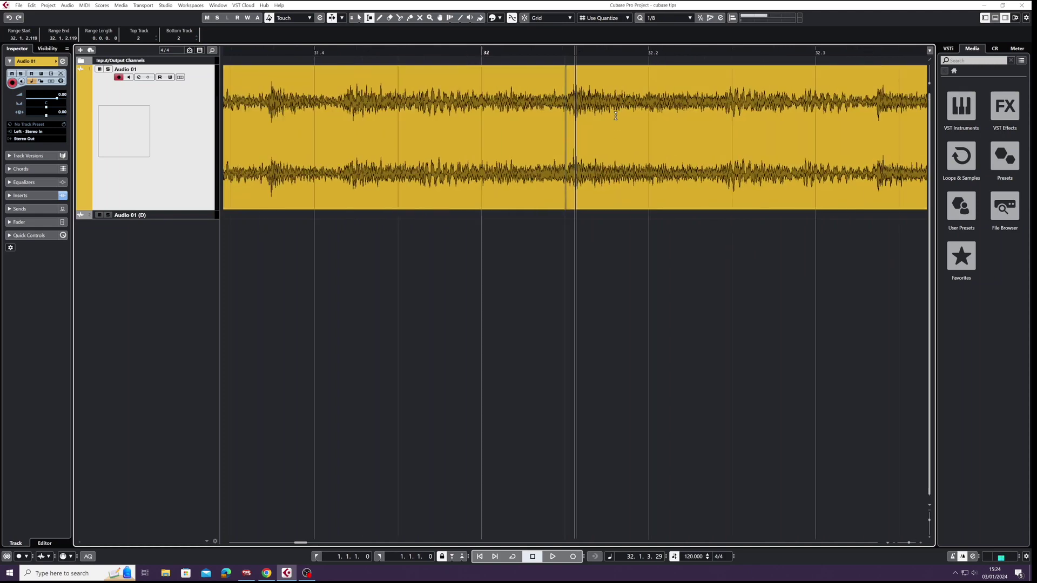
key(g)
key(h)
key(h)
key(h)
key(h)
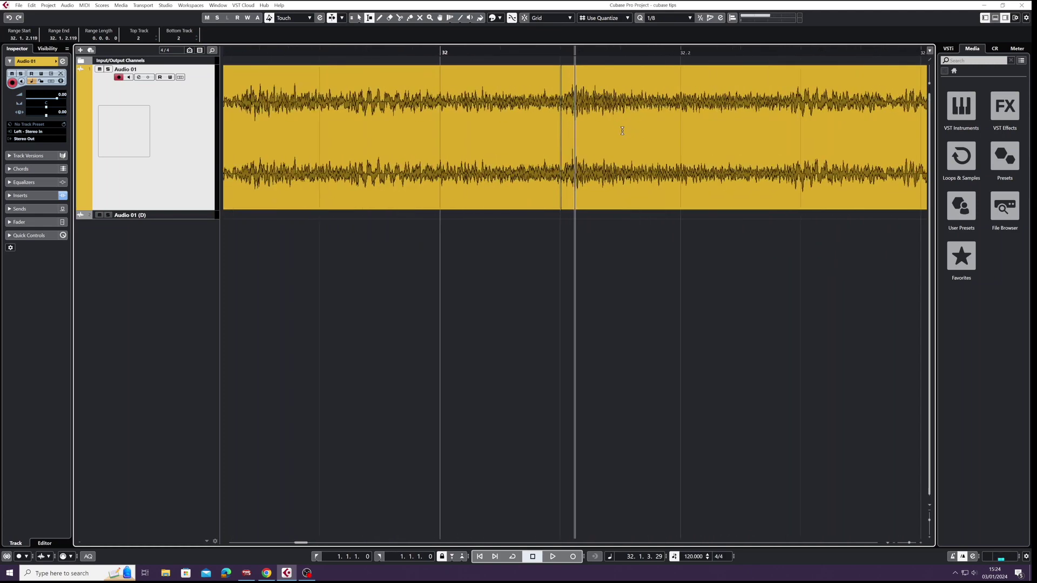
Step: Range-select the noisy stretch in bar 32, silence it, then undo to restore the audio
key(h)
drag(629, 134, 829, 135)
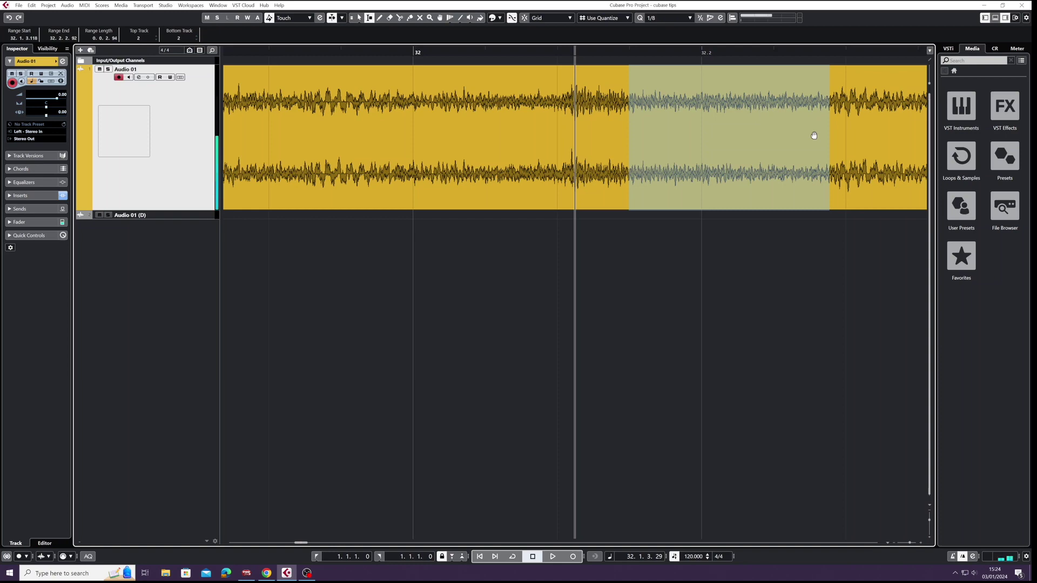
key(Delete)
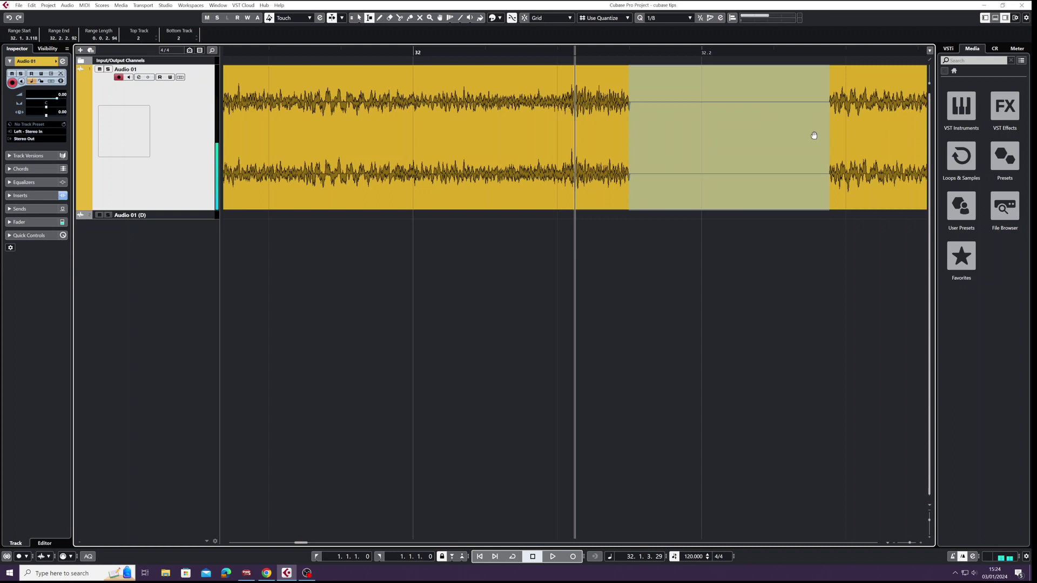
key(ctrl+z)
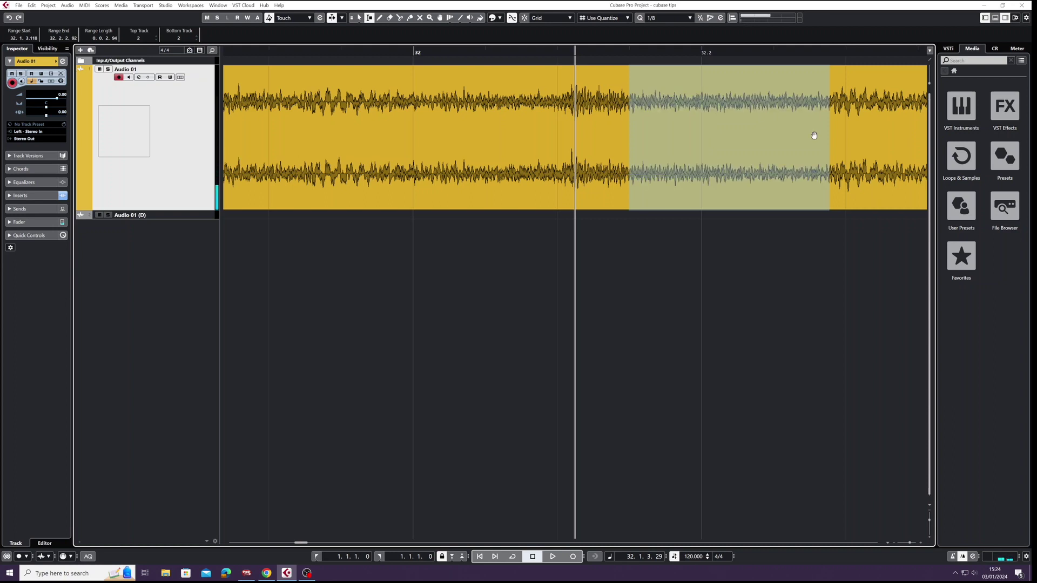